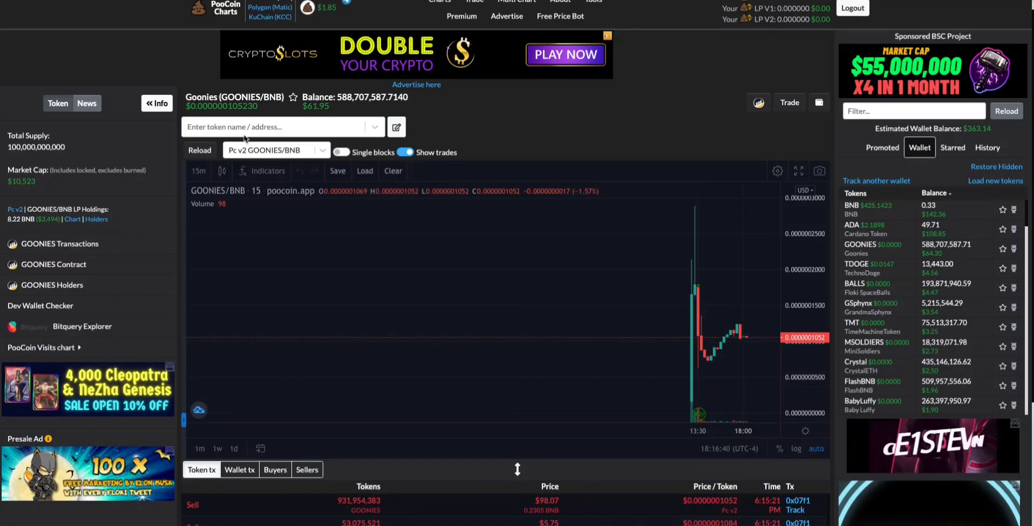
Review the Goonies token's chart, total supply, market cap and liquidity pool holdings on its PooCoin page
{"action": "scroll", "coordinate": [168, 151], "scroll_direction": "down", "scroll_amount": 1}
{"action": "scroll", "coordinate": [164, 156], "scroll_direction": "up", "scroll_amount": 1}
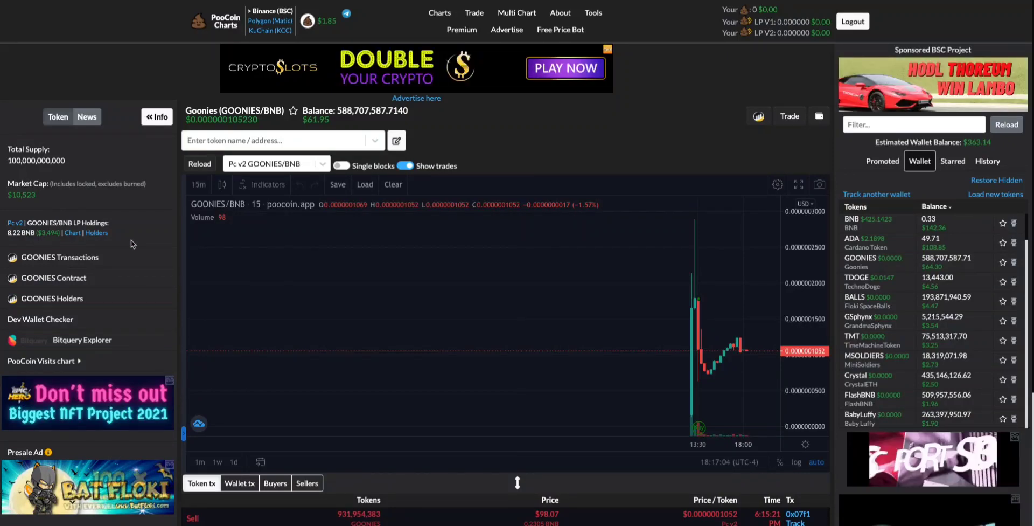
{"action": "scroll", "coordinate": [40, 241], "scroll_direction": "down", "scroll_amount": 1}
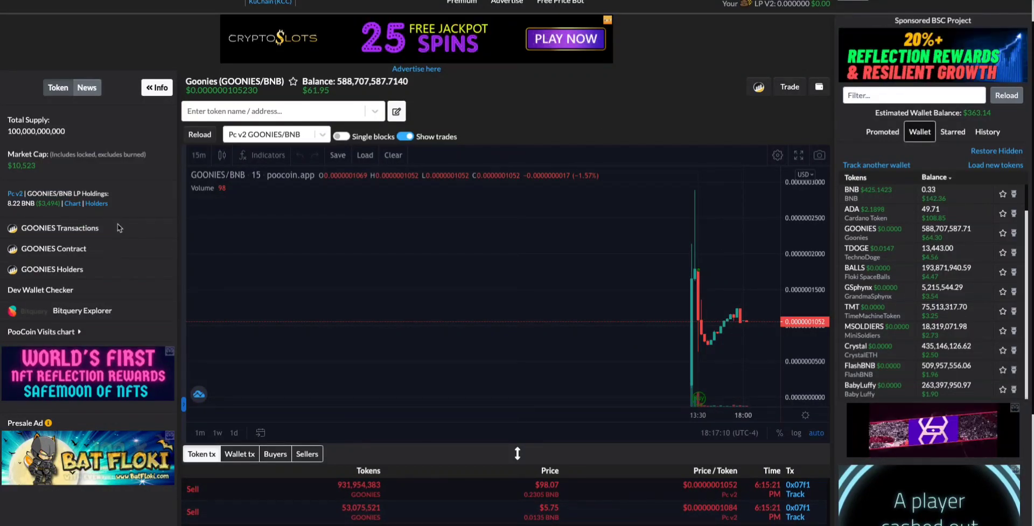
{"action": "scroll", "coordinate": [127, 241], "scroll_direction": "down", "scroll_amount": 1}
{"action": "scroll", "coordinate": [135, 253], "scroll_direction": "up", "scroll_amount": 1}
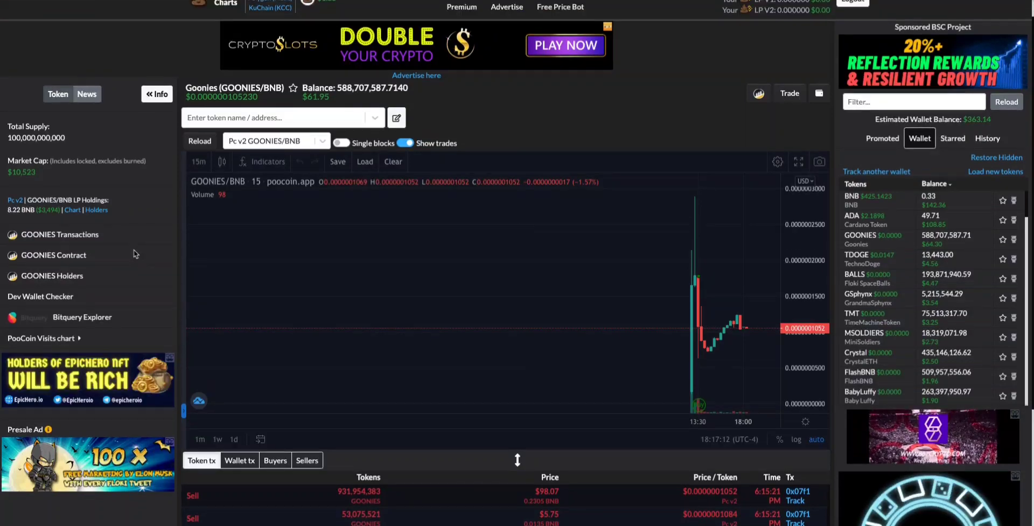
{"action": "scroll", "coordinate": [136, 254], "scroll_direction": "down", "scroll_amount": 1}
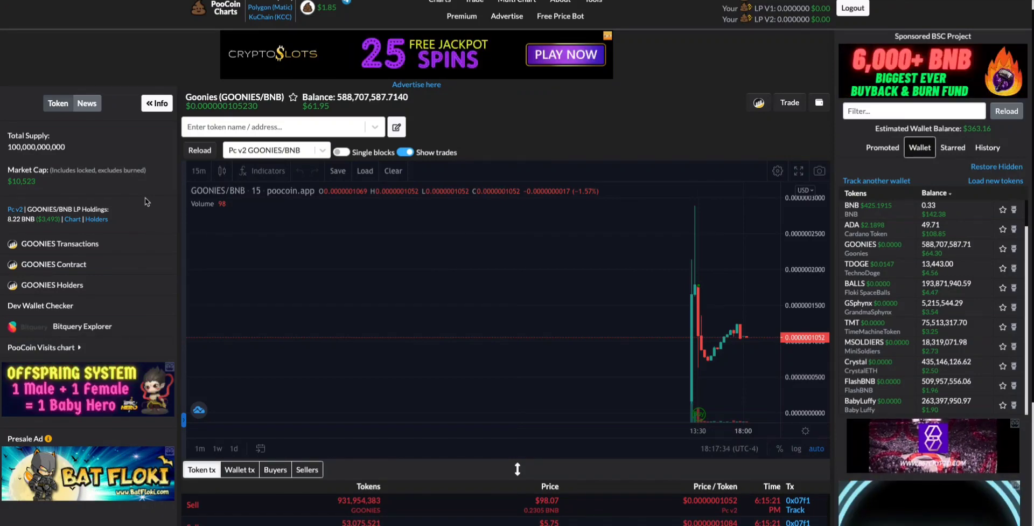
{"action": "scroll", "coordinate": [136, 189], "scroll_direction": "up", "scroll_amount": 1}
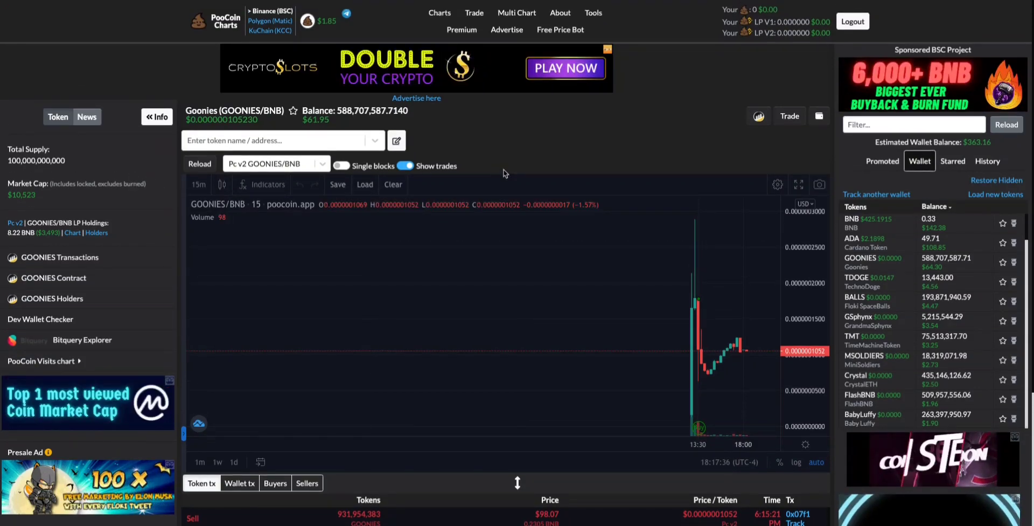
{"action": "scroll", "coordinate": [143, 210], "scroll_direction": "down", "scroll_amount": 2}
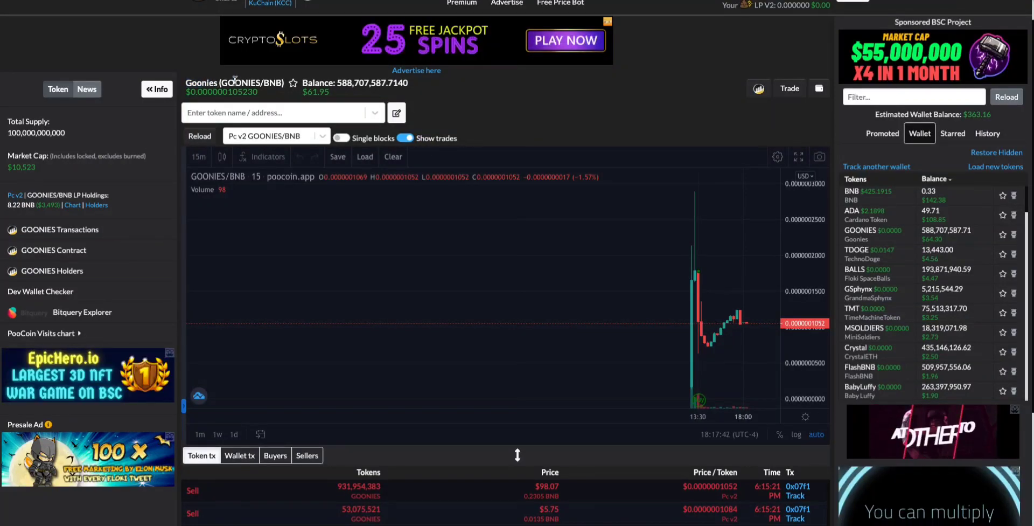
{"action": "scroll", "coordinate": [235, 80], "scroll_direction": "down", "scroll_amount": 1}
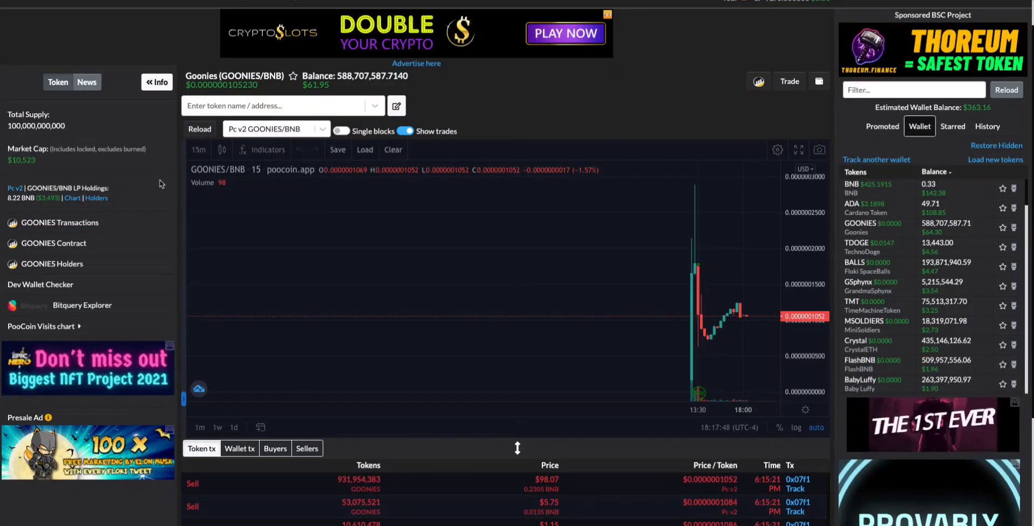
{"action": "scroll", "coordinate": [232, 86], "scroll_direction": "up", "scroll_amount": 1}
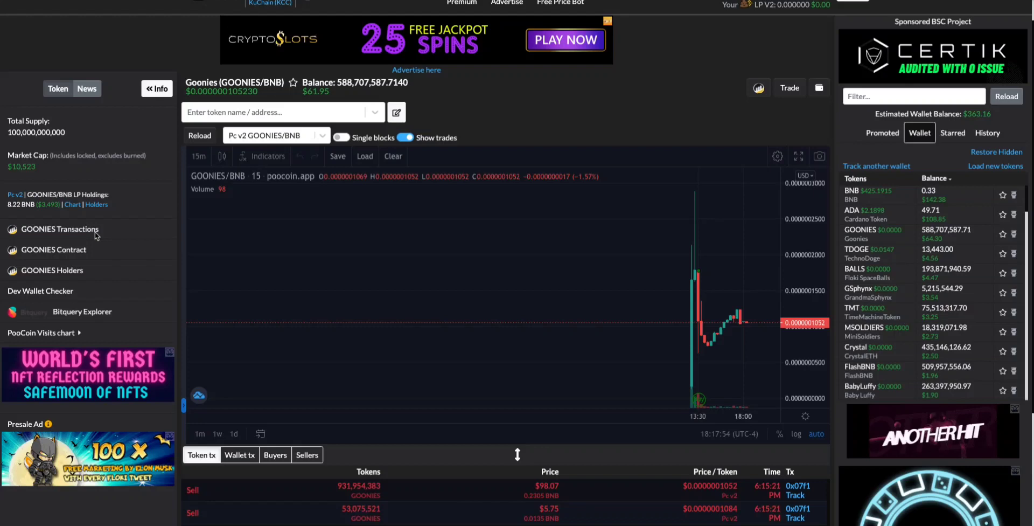
{"action": "scroll", "coordinate": [97, 235], "scroll_direction": "down", "scroll_amount": 2}
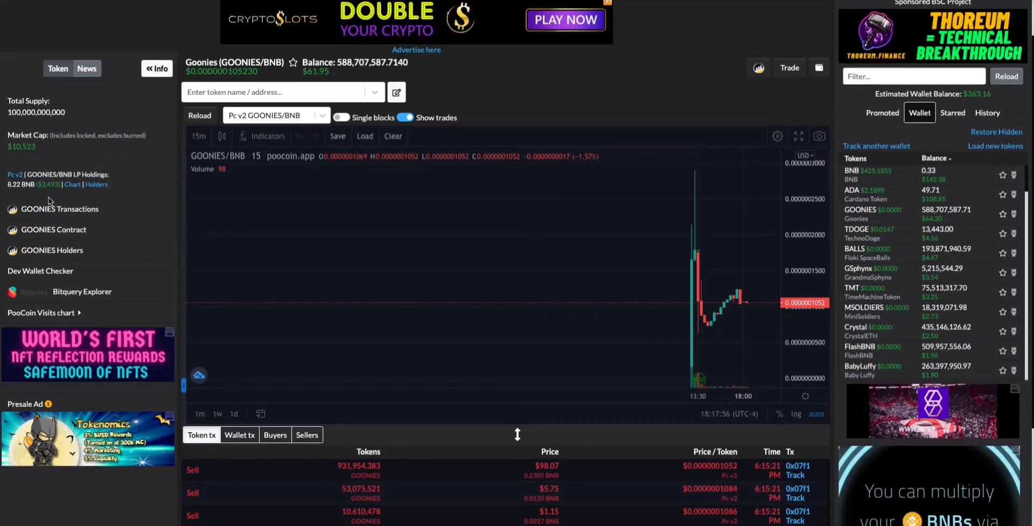
{"action": "scroll", "coordinate": [10, 166], "scroll_direction": "down", "scroll_amount": 1}
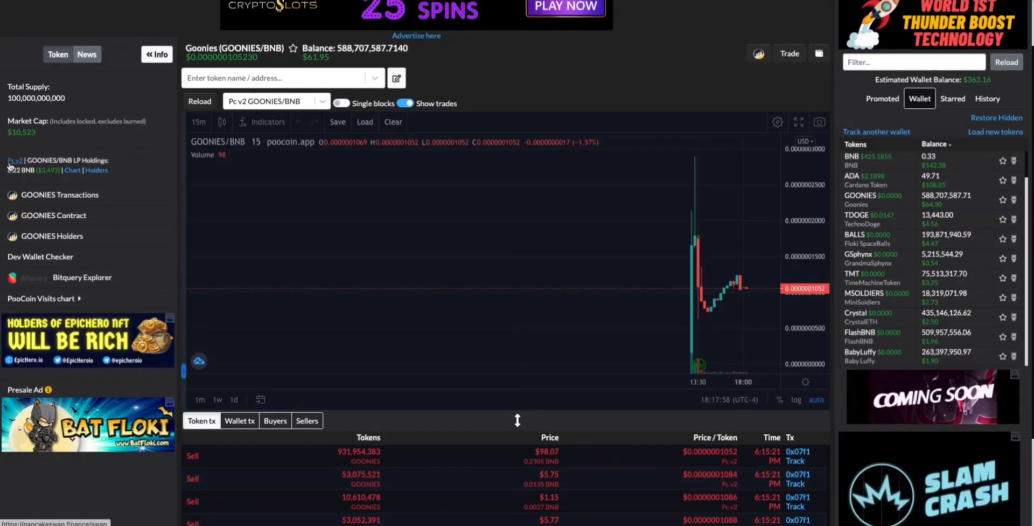
Open the holders list of the GOONIES/BNB liquidity pool from the token's LP holdings information
{"action": "left_click_drag", "start_coordinate": [107, 171], "coordinate": [19, 167]}
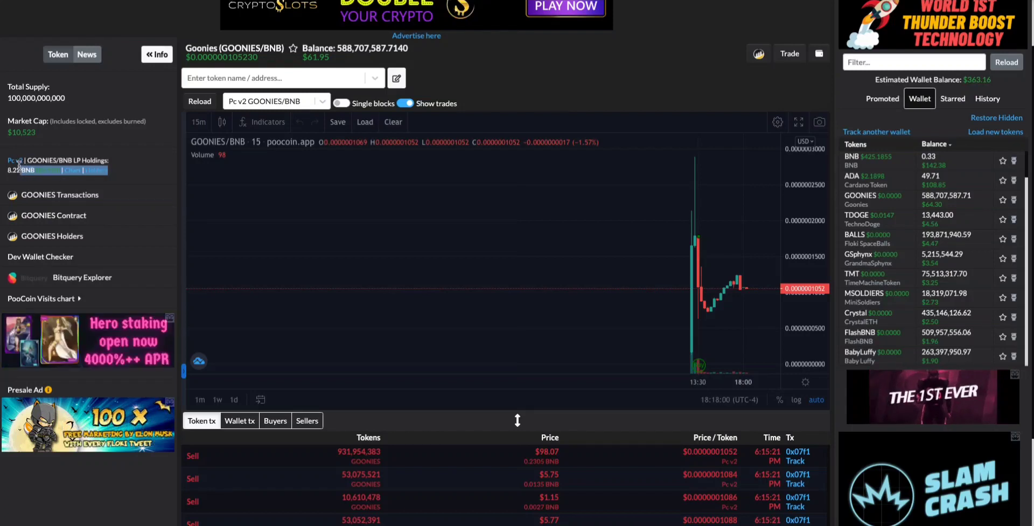
{"action": "left_click", "coordinate": [16, 166]}
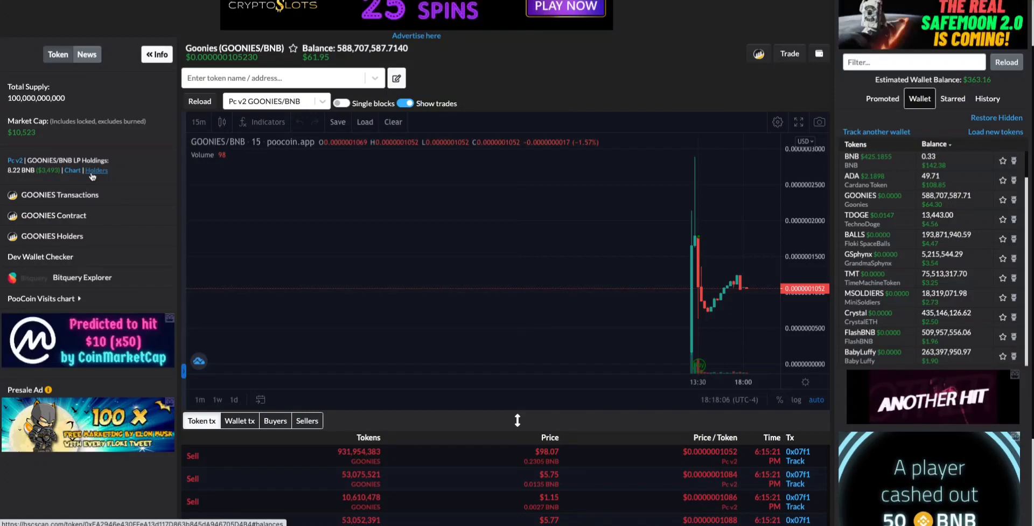
{"action": "left_click", "coordinate": [109, 170]}
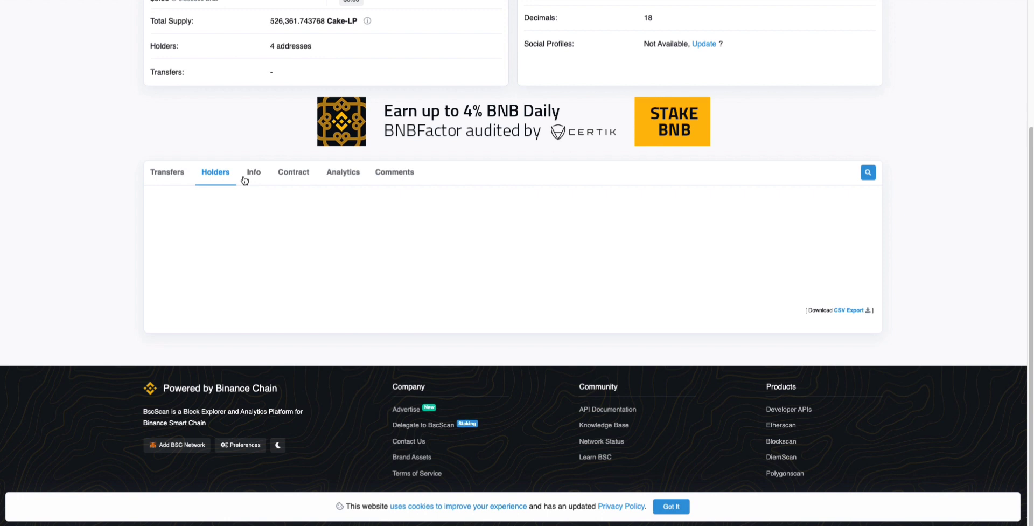
Examine the LP token holders' addresses and percentages, focusing on the top holder and the all-zero burn address
{"action": "scroll", "coordinate": [79, 224], "scroll_direction": "up", "scroll_amount": 1}
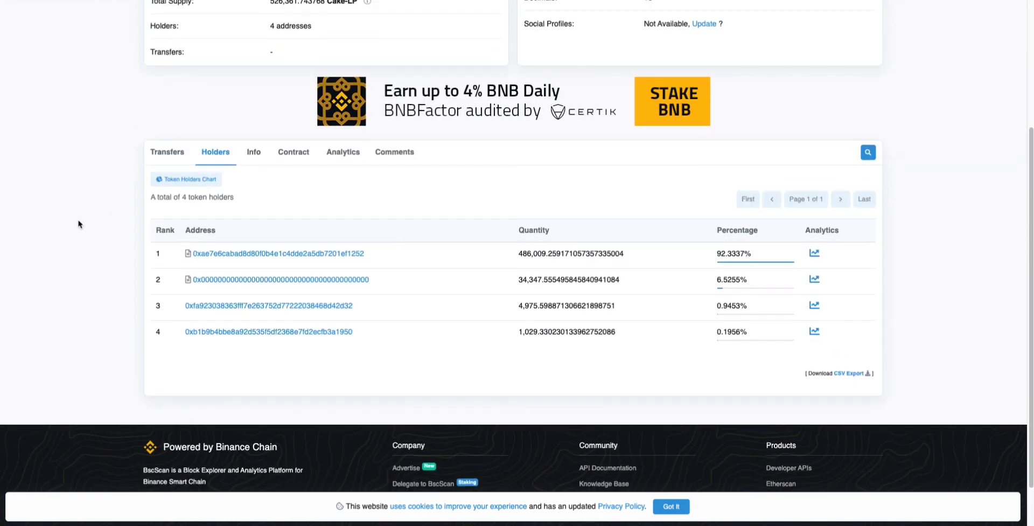
{"action": "scroll", "coordinate": [78, 224], "scroll_direction": "up", "scroll_amount": 1}
{"action": "scroll", "coordinate": [141, 228], "scroll_direction": "down", "scroll_amount": 1}
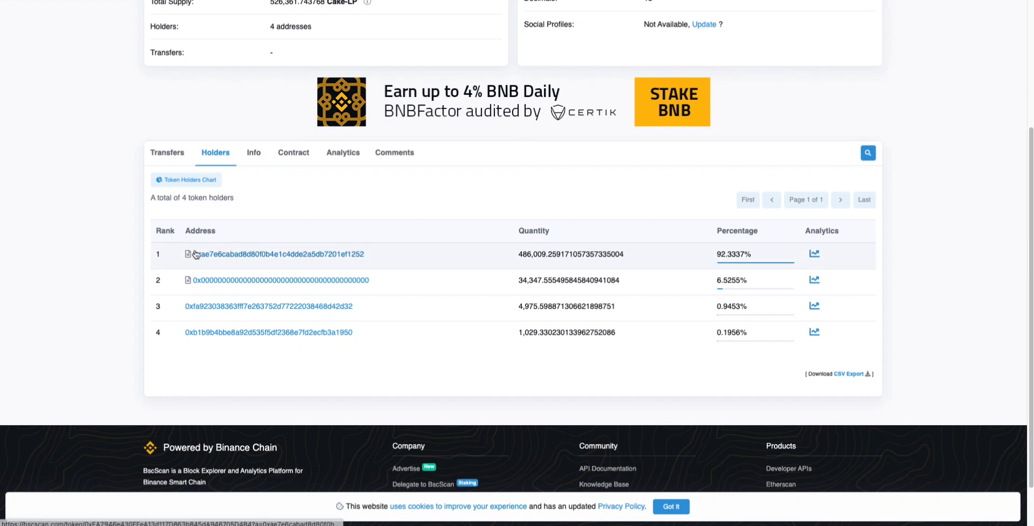
{"action": "scroll", "coordinate": [383, 259], "scroll_direction": "down", "scroll_amount": 1}
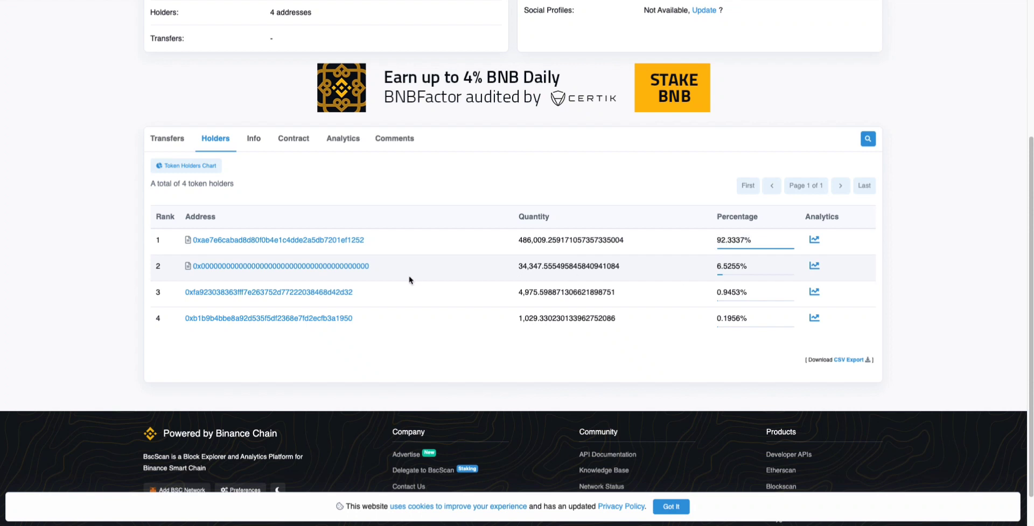
{"action": "left_click_drag", "start_coordinate": [322, 269], "coordinate": [188, 270]}
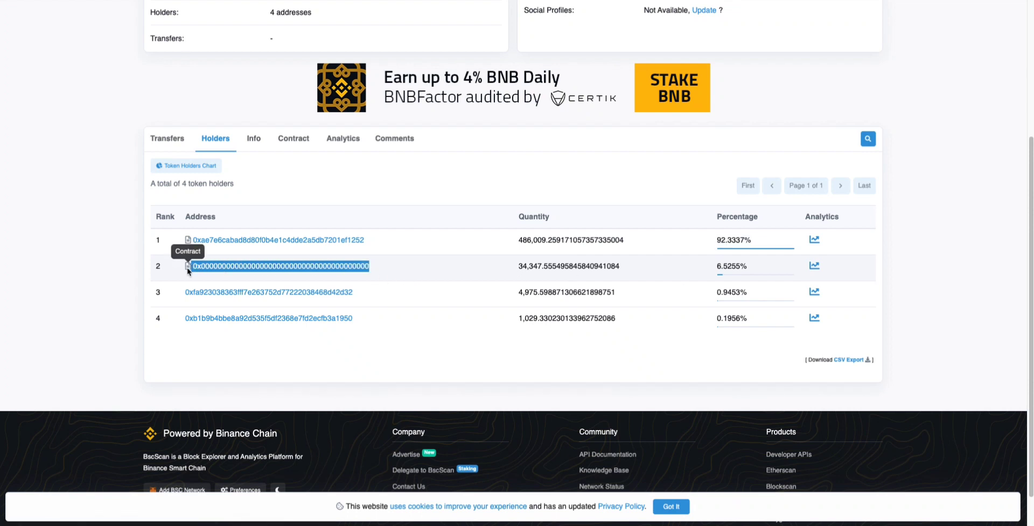
{"action": "left_click", "coordinate": [206, 274]}
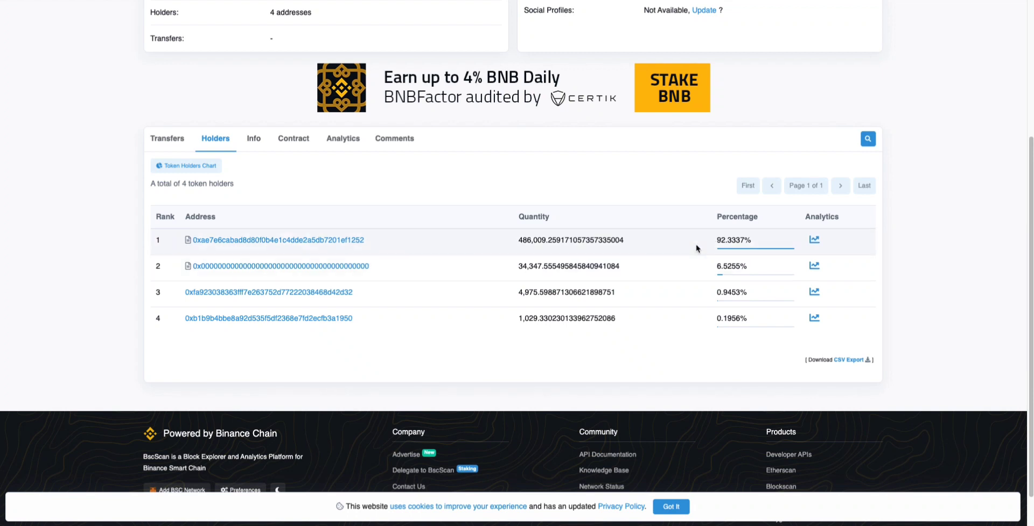
{"action": "left_click_drag", "start_coordinate": [391, 266], "coordinate": [191, 267]}
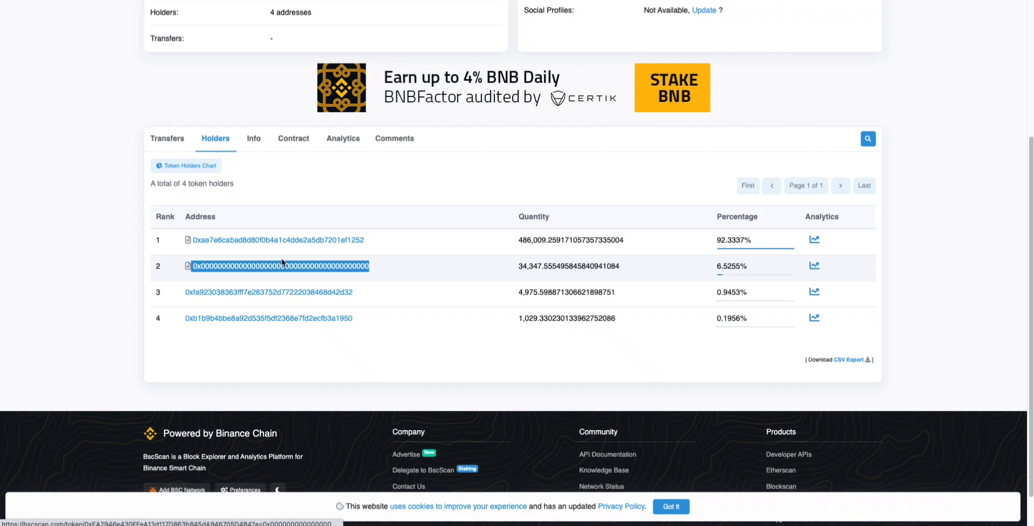
{"action": "left_click", "coordinate": [384, 268]}
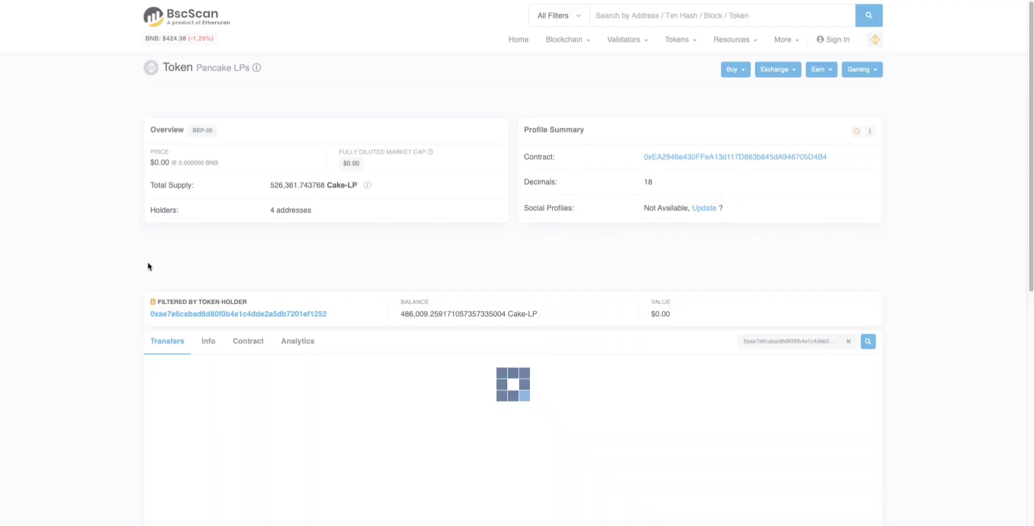
From the largest LP holder's filtered transfers, open the details of its Lock Tokens transaction
{"action": "scroll", "coordinate": [133, 272], "scroll_direction": "down", "scroll_amount": 2}
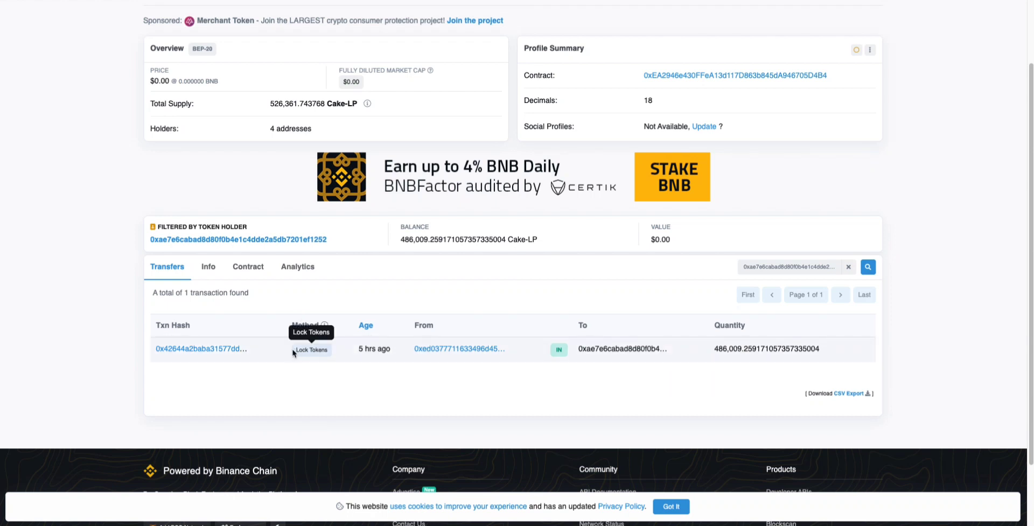
{"action": "left_click", "coordinate": [194, 350]}
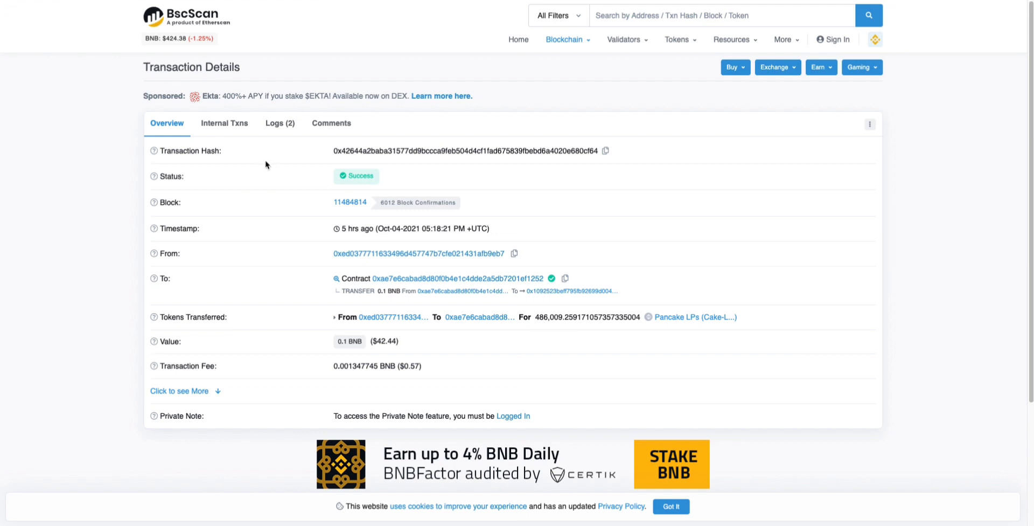
Show the lock transaction's event logs, including the data section of log 210
{"action": "left_click", "coordinate": [280, 131]}
{"action": "scroll", "coordinate": [271, 154], "scroll_direction": "down", "scroll_amount": 2}
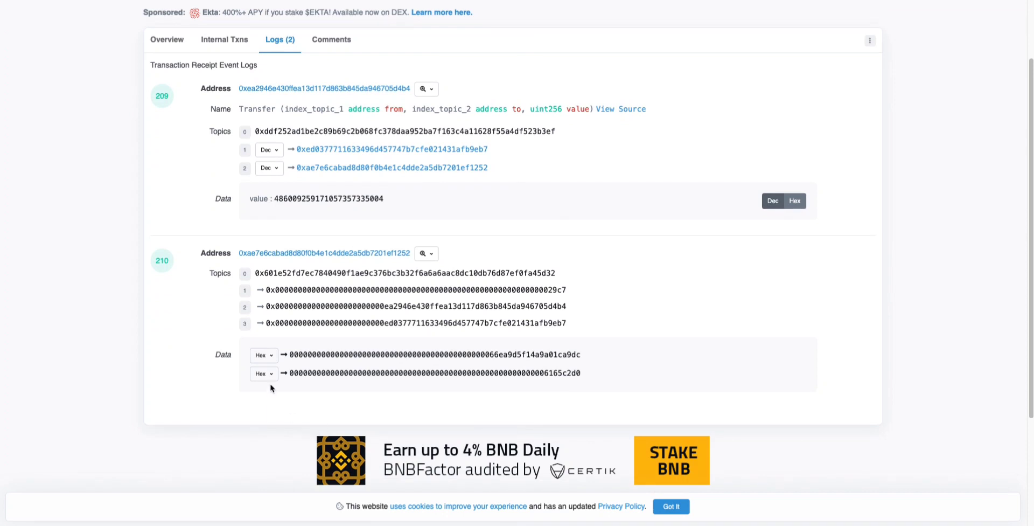
{"action": "scroll", "coordinate": [277, 150], "scroll_direction": "down", "scroll_amount": 1}
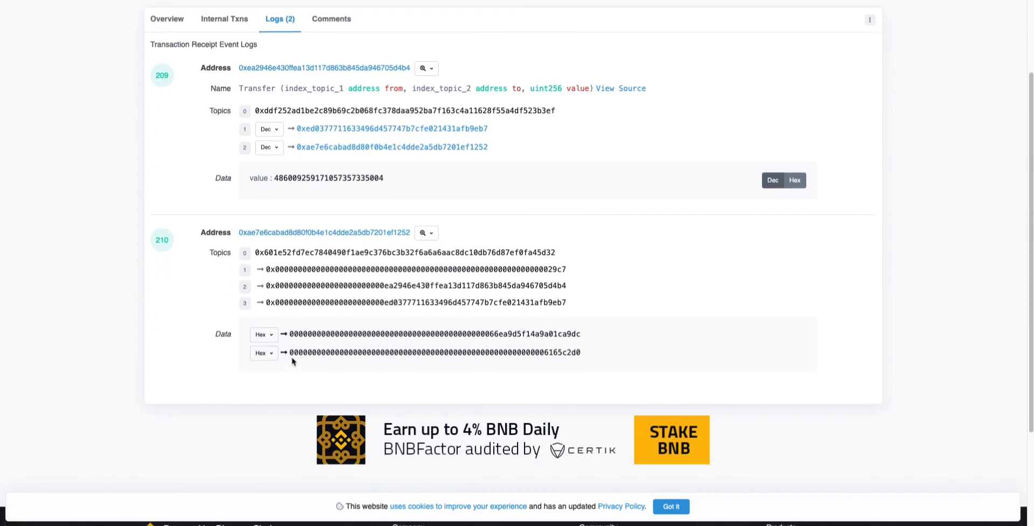
Display the last data value of event log 210 as a number and copy that number
{"action": "left_click_drag", "start_coordinate": [299, 351], "coordinate": [579, 353]}
{"action": "left_click", "coordinate": [586, 353]}
{"action": "left_click", "coordinate": [263, 353]}
{"action": "left_click", "coordinate": [278, 399]}
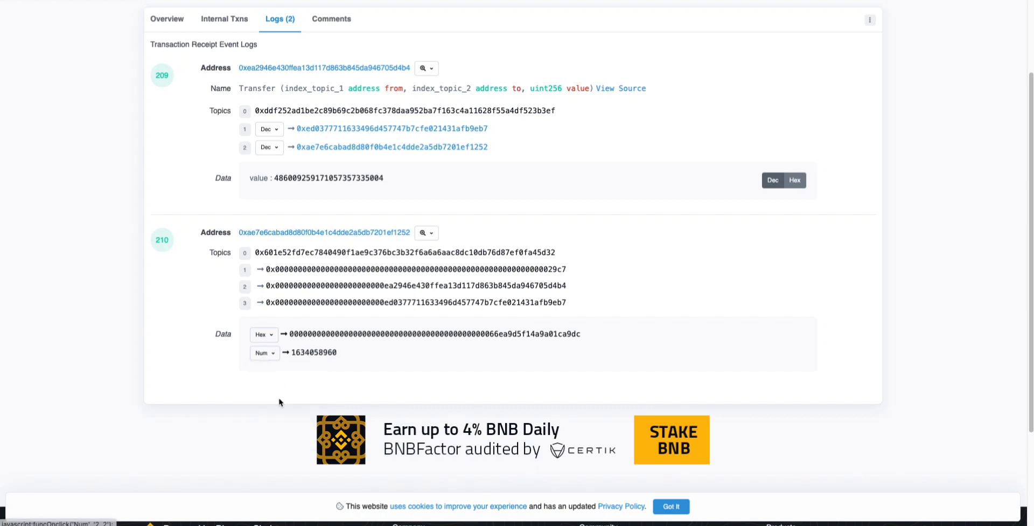
{"action": "double_click", "coordinate": [313, 353]}
{"action": "key", "text": "ctrl+c"}
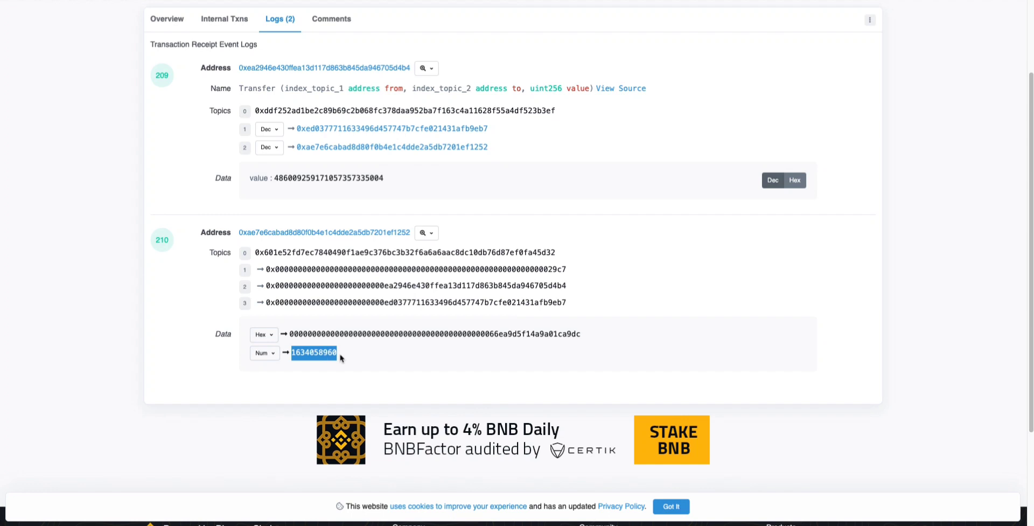
Open the Unix hex timestamp converter on epochconverter.com in a new browser tab
{"action": "key", "text": "super+t"}
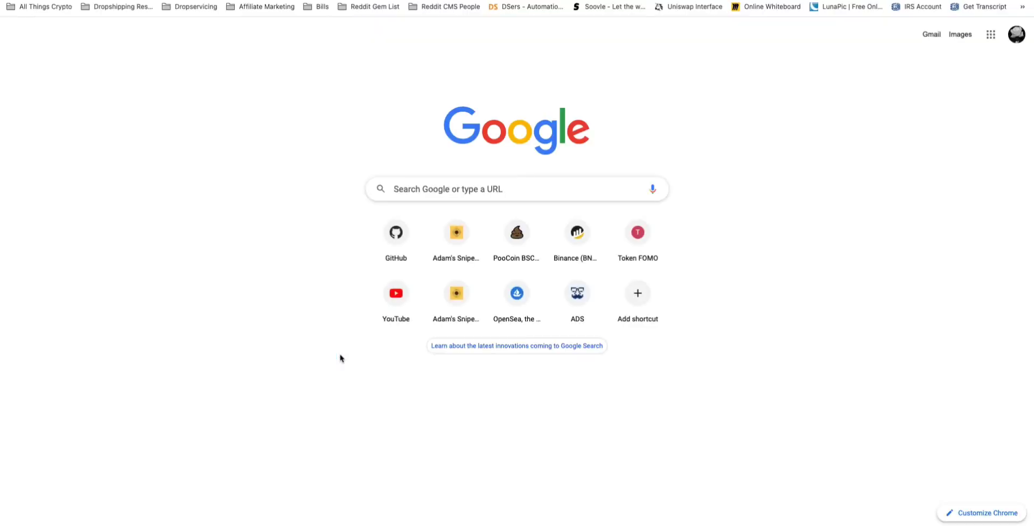
{"action": "type", "text": "epoc"}
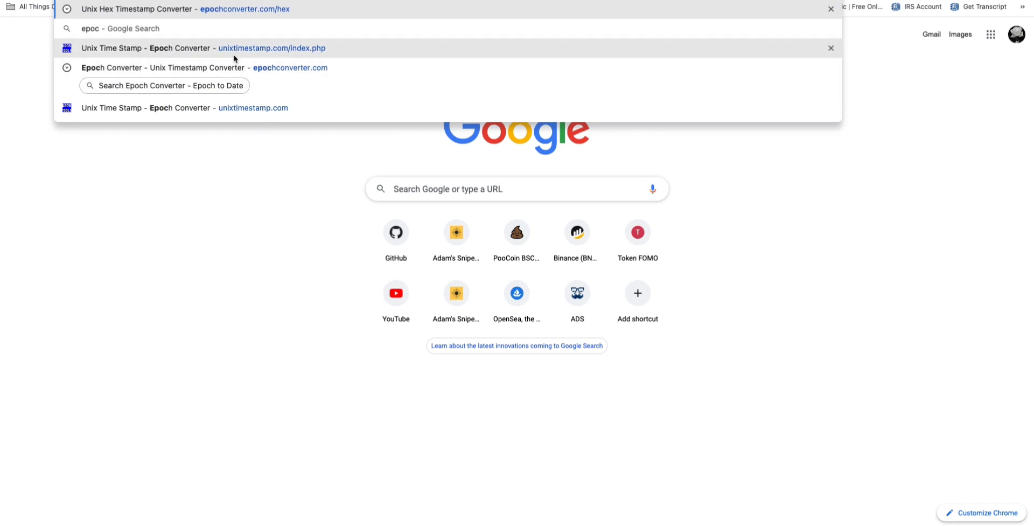
{"action": "left_click", "coordinate": [229, 15]}
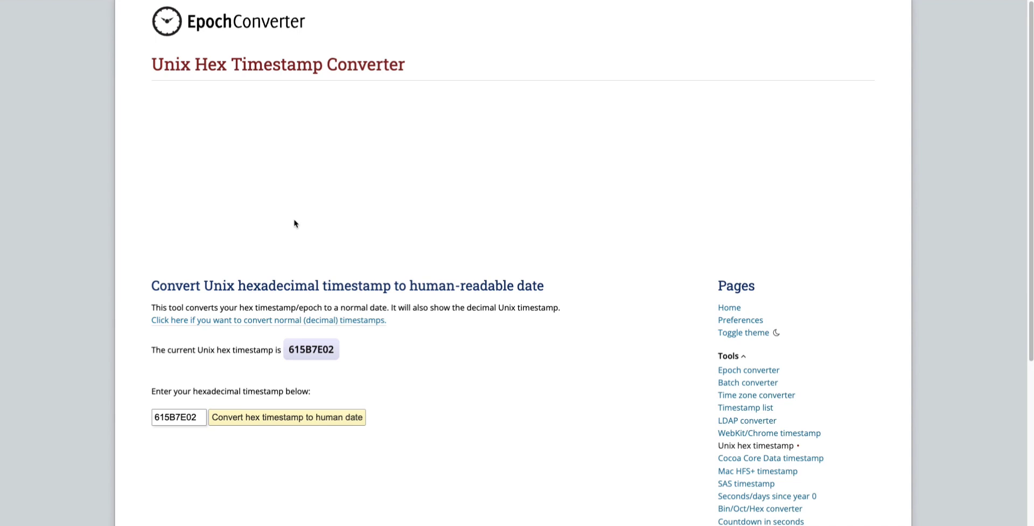
{"action": "scroll", "coordinate": [293, 221], "scroll_direction": "down", "scroll_amount": 1}
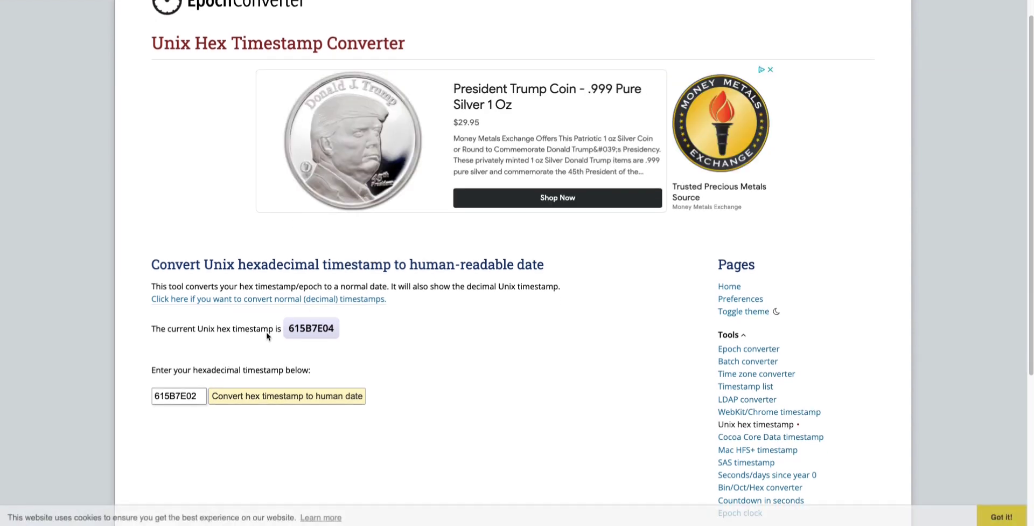
Switch the tab to the Unix Time Stamp epoch converter, found through the term "epoch"
{"action": "key", "text": "ctrl+l"}
{"action": "type", "text": "epoch"}
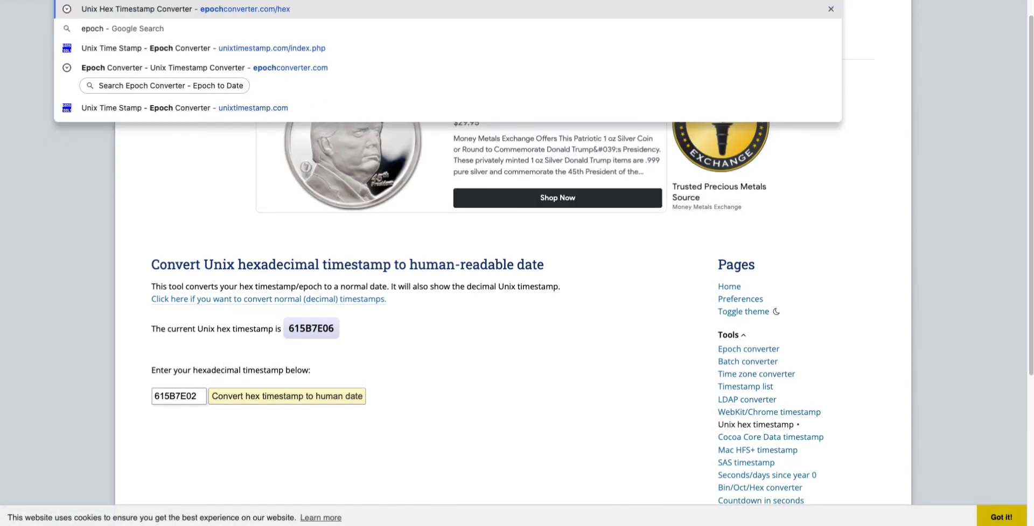
{"action": "key", "text": "Return"}
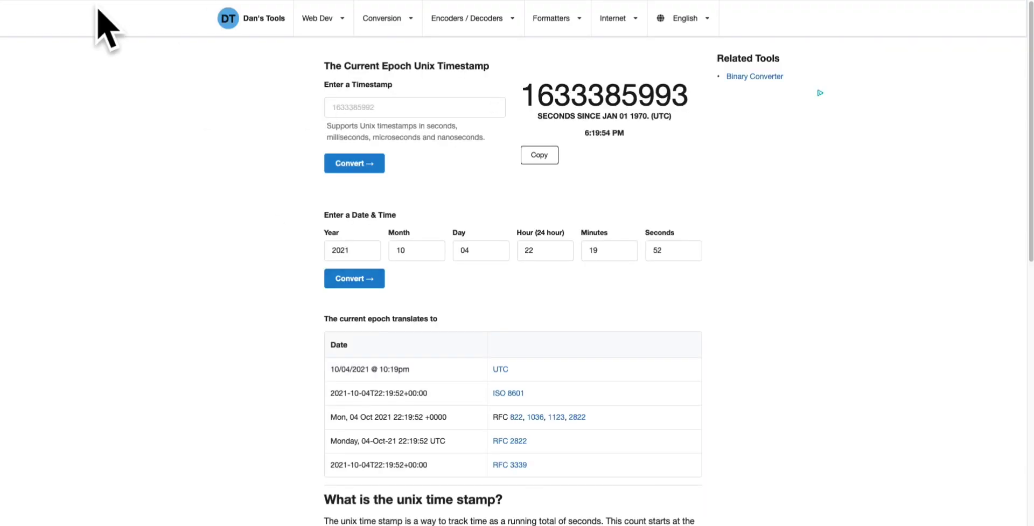
{"action": "left_click", "coordinate": [403, 107]}
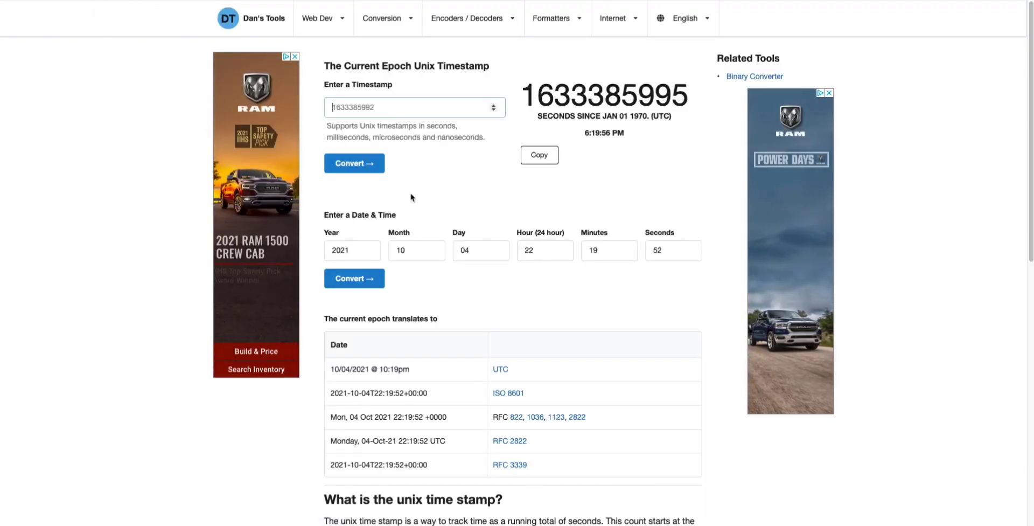
{"action": "key", "text": "ctrl+v"}
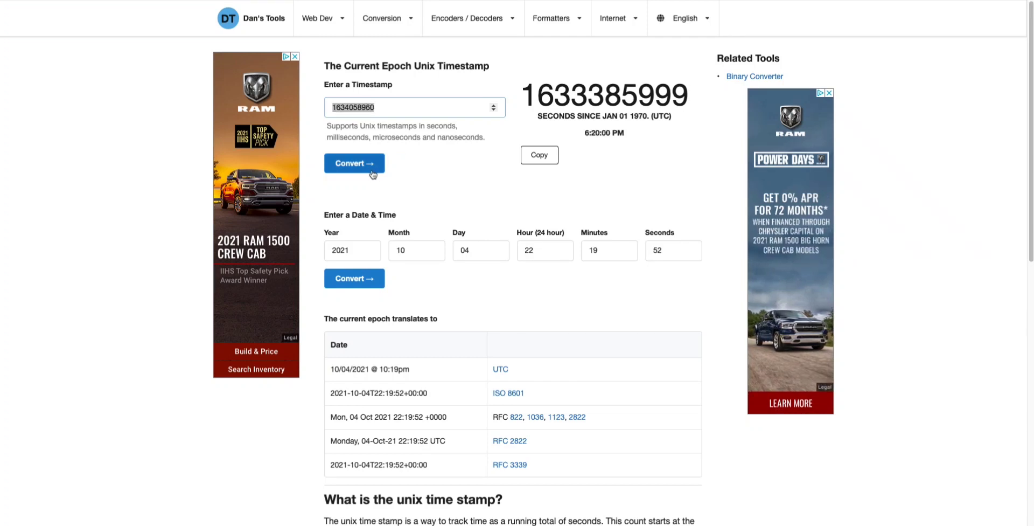
{"action": "left_click", "coordinate": [354, 163]}
{"action": "scroll", "coordinate": [440, 272], "scroll_direction": "down", "scroll_amount": 1}
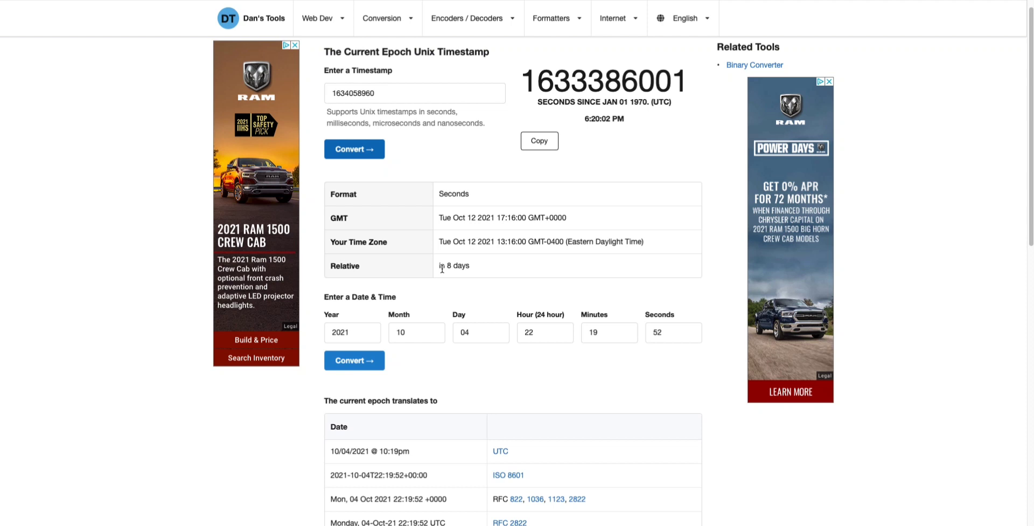
{"action": "left_click_drag", "start_coordinate": [440, 267], "coordinate": [469, 264]}
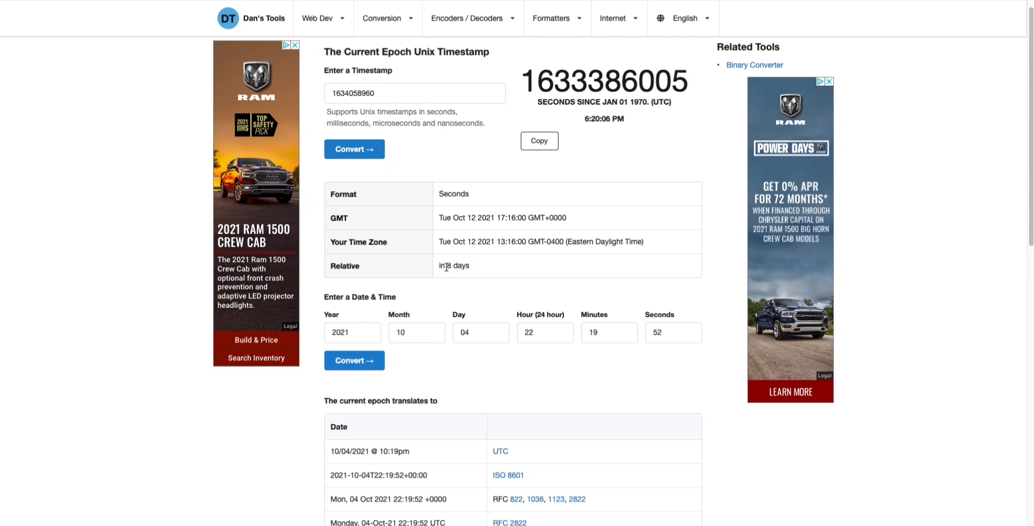
{"action": "double_click", "coordinate": [378, 92]}
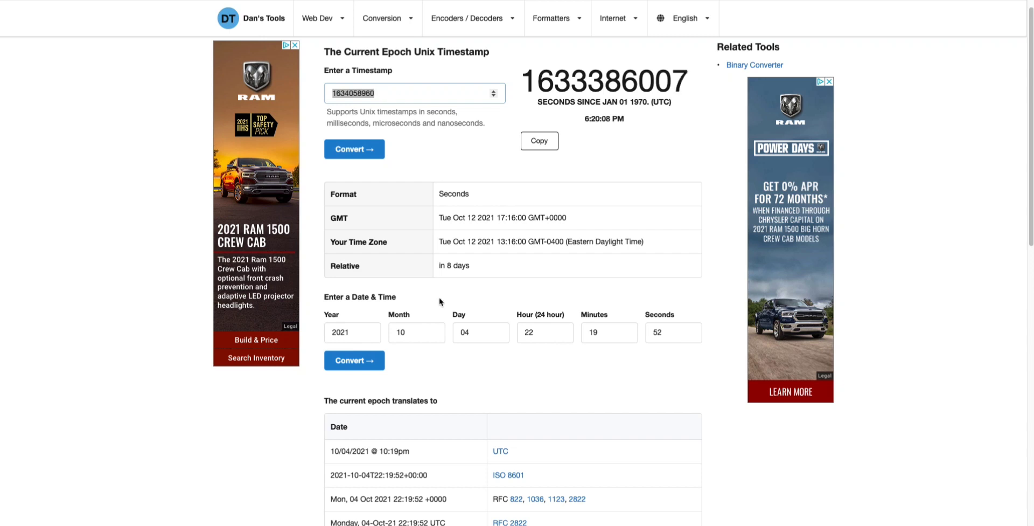
{"action": "left_click", "coordinate": [447, 265]}
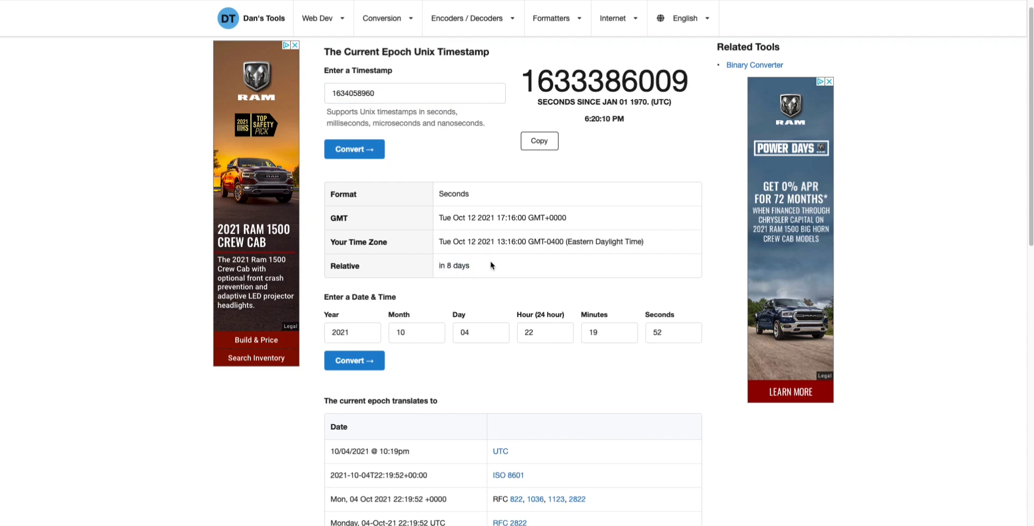
{"action": "left_click_drag", "start_coordinate": [439, 245], "coordinate": [650, 243]}
{"action": "left_click", "coordinate": [505, 274]}
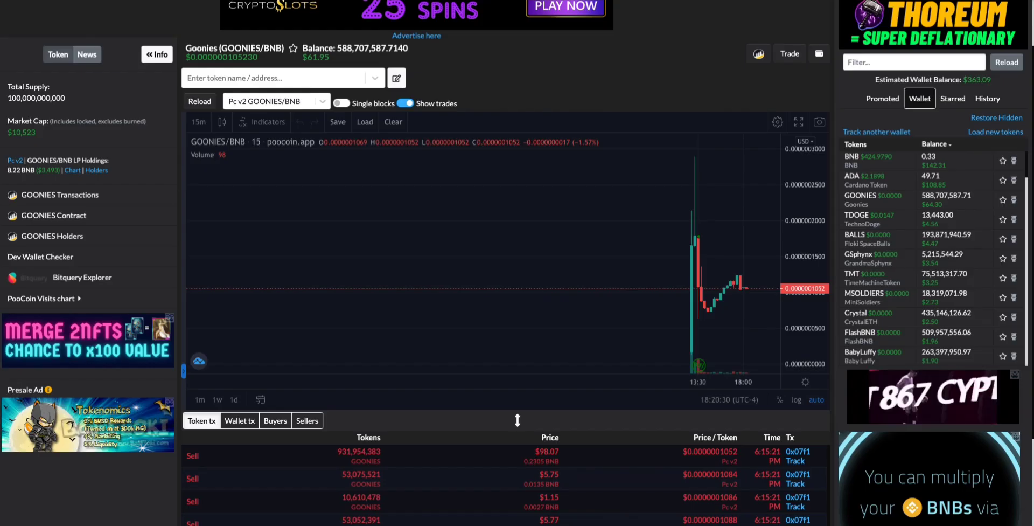
Find OnionFinance among the new BSC tokens on Token FOMO and open its PooCoin chart using its contract address
{"action": "scroll", "coordinate": [227, 110], "scroll_direction": "up", "scroll_amount": 1}
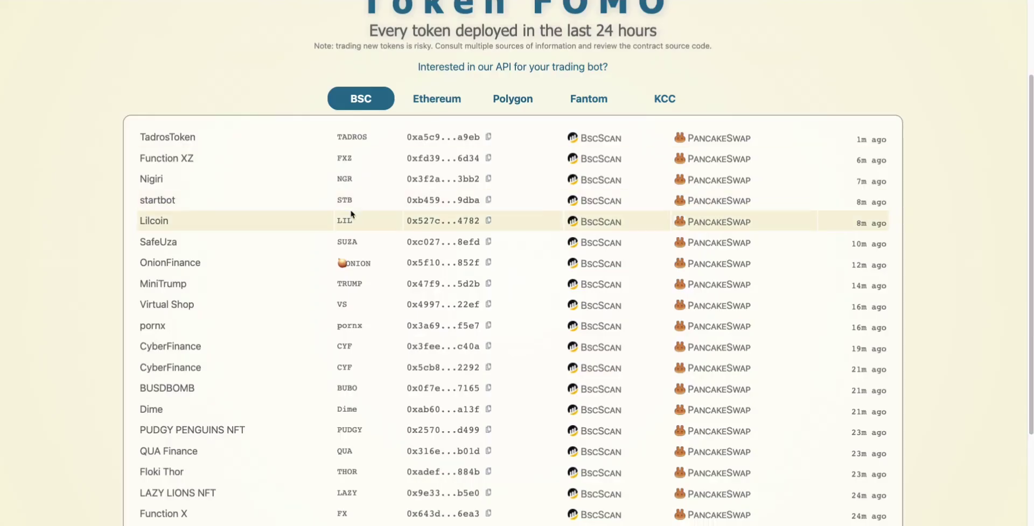
{"action": "scroll", "coordinate": [290, 245], "scroll_direction": "down", "scroll_amount": 1}
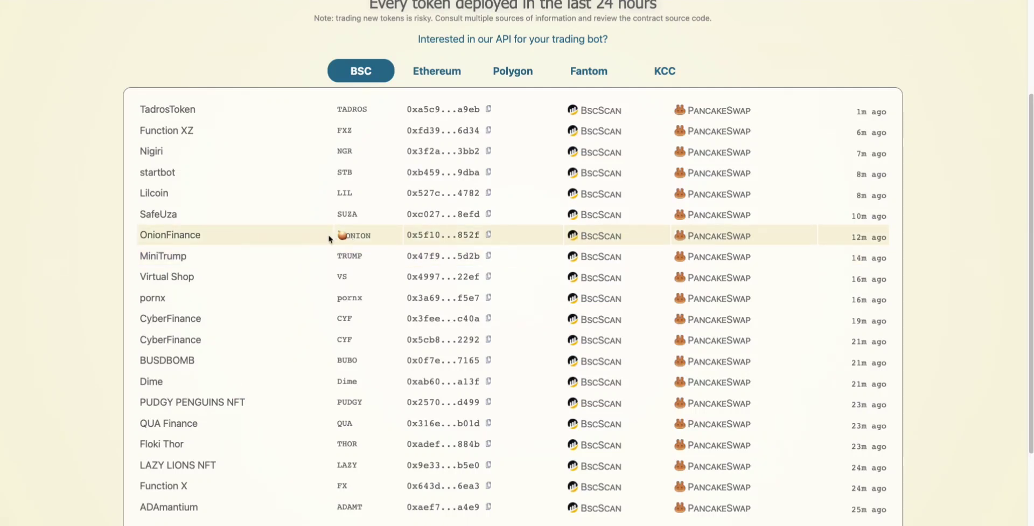
{"action": "scroll", "coordinate": [341, 199], "scroll_direction": "up", "scroll_amount": 1}
{"action": "scroll", "coordinate": [297, 310], "scroll_direction": "down", "scroll_amount": 1}
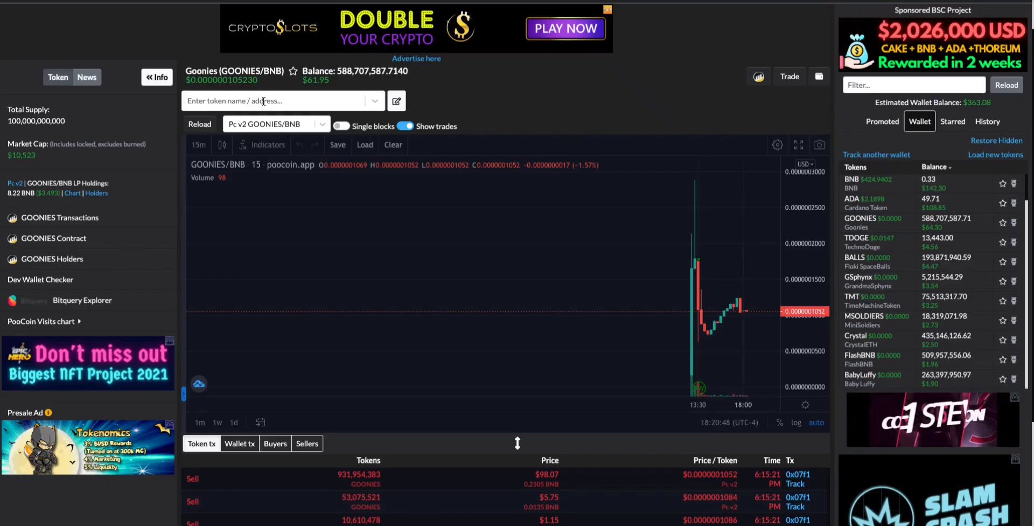
{"action": "left_click", "coordinate": [249, 95]}
{"action": "key", "text": "ctrl+v"}
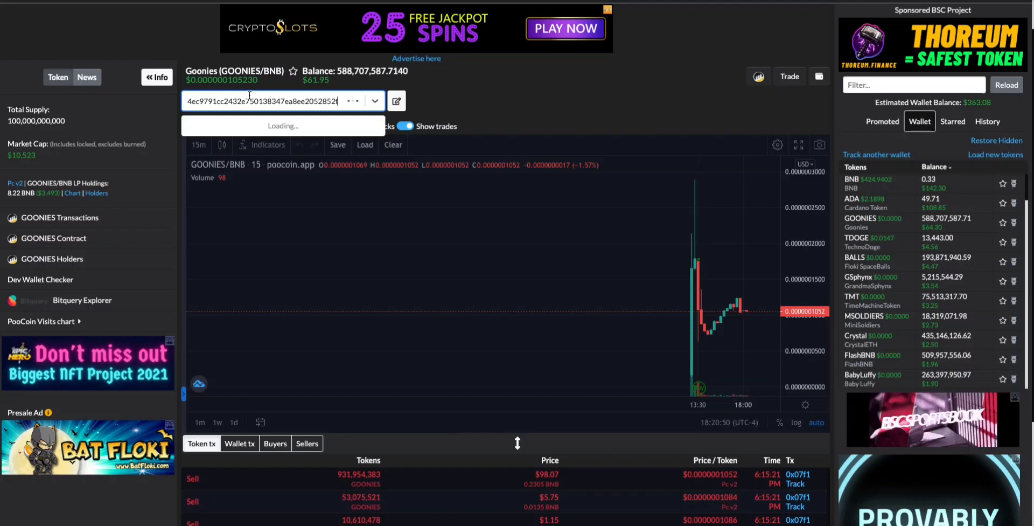
{"action": "left_click", "coordinate": [256, 124]}
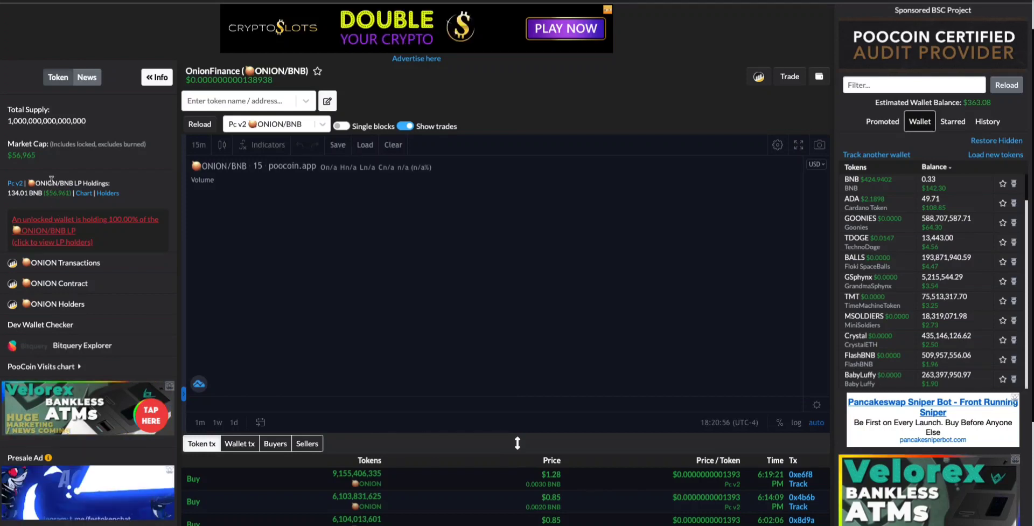
Review OnionFinance's market cap, LP holdings and LP holder notice in the PooCoin token information
{"action": "scroll", "coordinate": [149, 356], "scroll_direction": "down", "scroll_amount": 1}
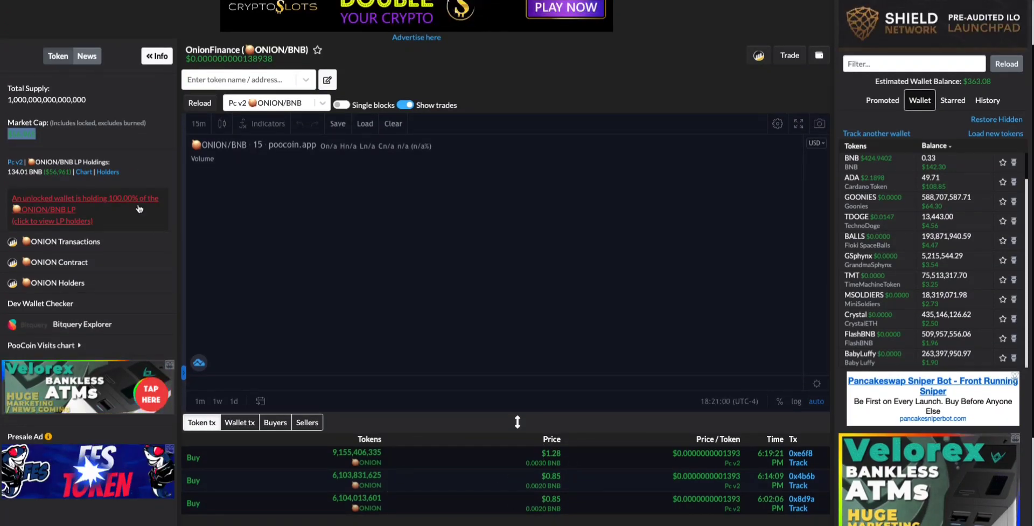
{"action": "scroll", "coordinate": [216, 254], "scroll_direction": "up", "scroll_amount": 1}
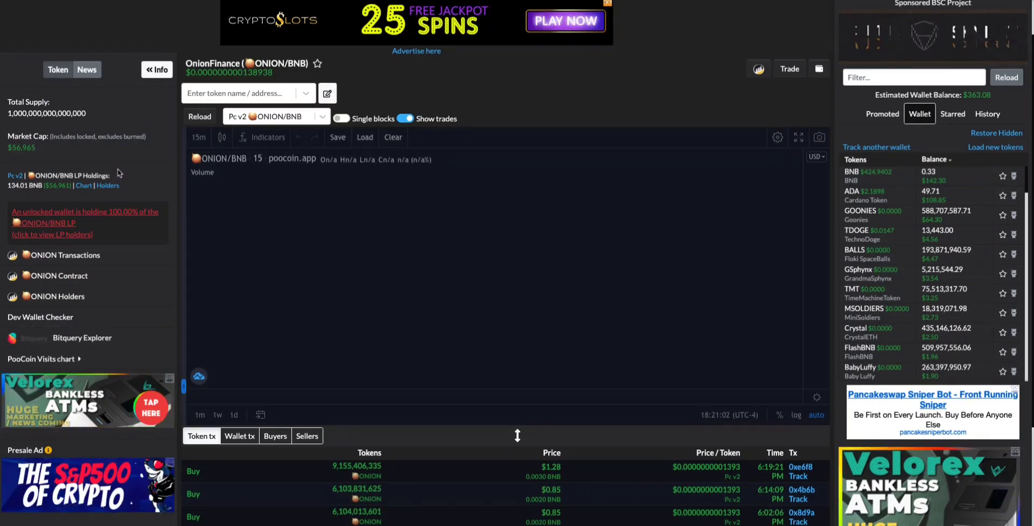
{"action": "scroll", "coordinate": [425, 480], "scroll_direction": "down", "scroll_amount": 1}
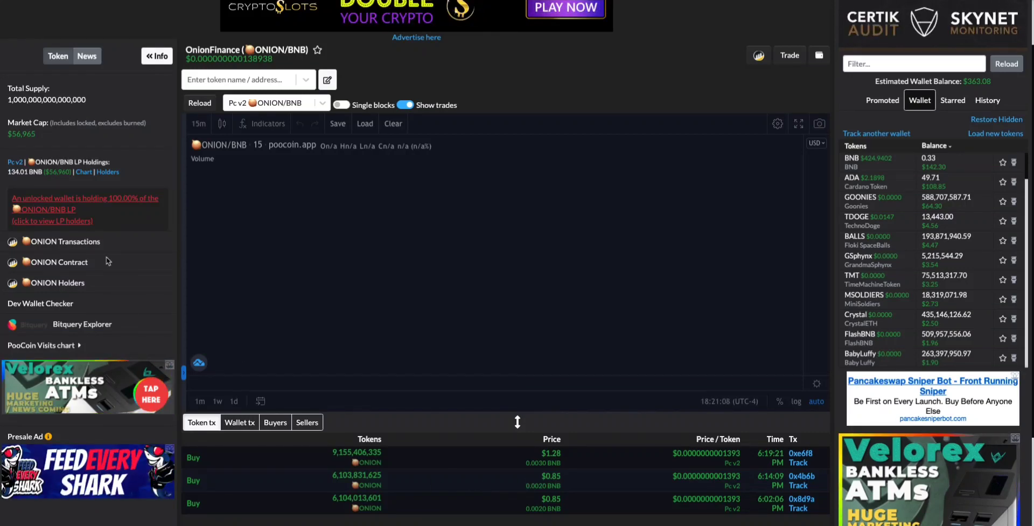
{"action": "scroll", "coordinate": [344, 474], "scroll_direction": "up", "scroll_amount": 1}
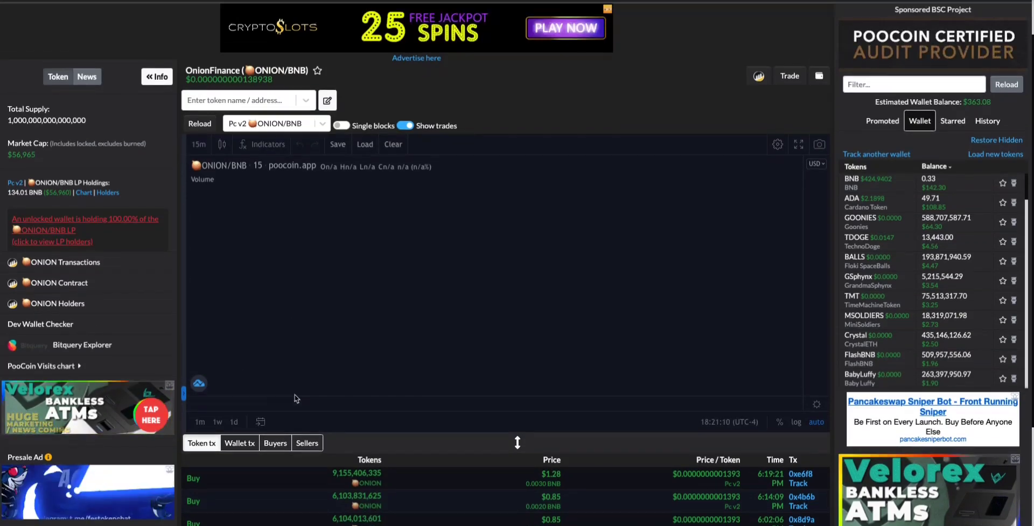
View the ONION/BNB LP token holders on BscScan and examine the rank 1 holder's address and percentage
{"action": "scroll", "coordinate": [215, 323], "scroll_direction": "up", "scroll_amount": 1}
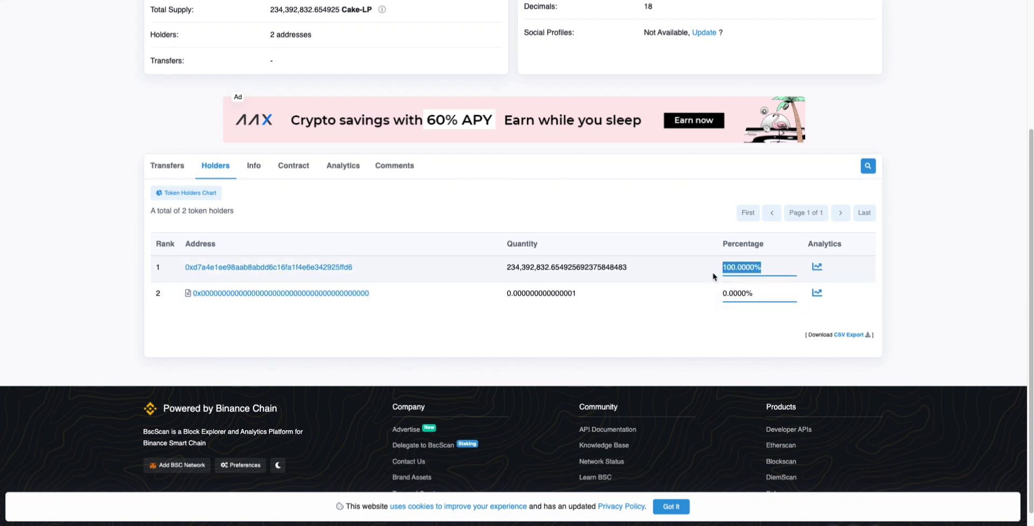
{"action": "left_click_drag", "start_coordinate": [391, 272], "coordinate": [204, 267]}
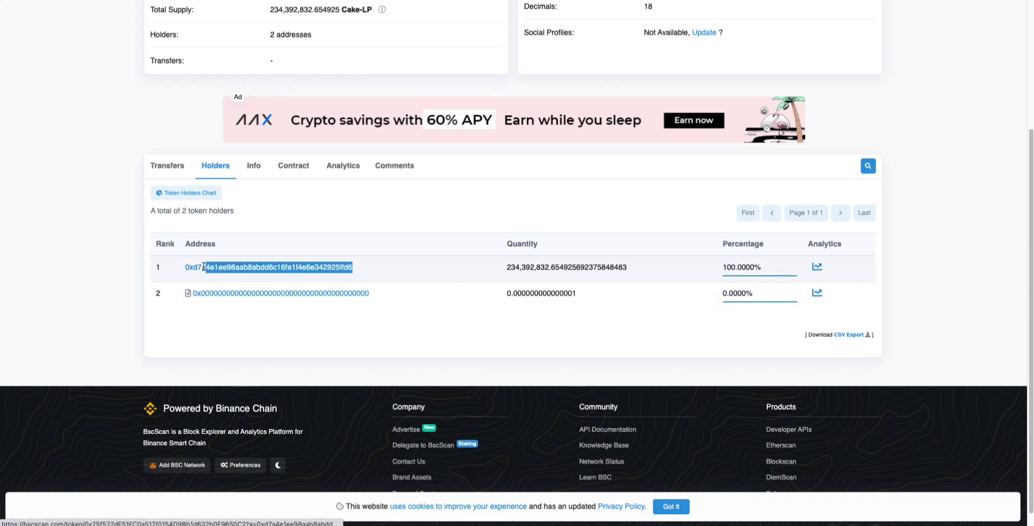
{"action": "left_click", "coordinate": [168, 271]}
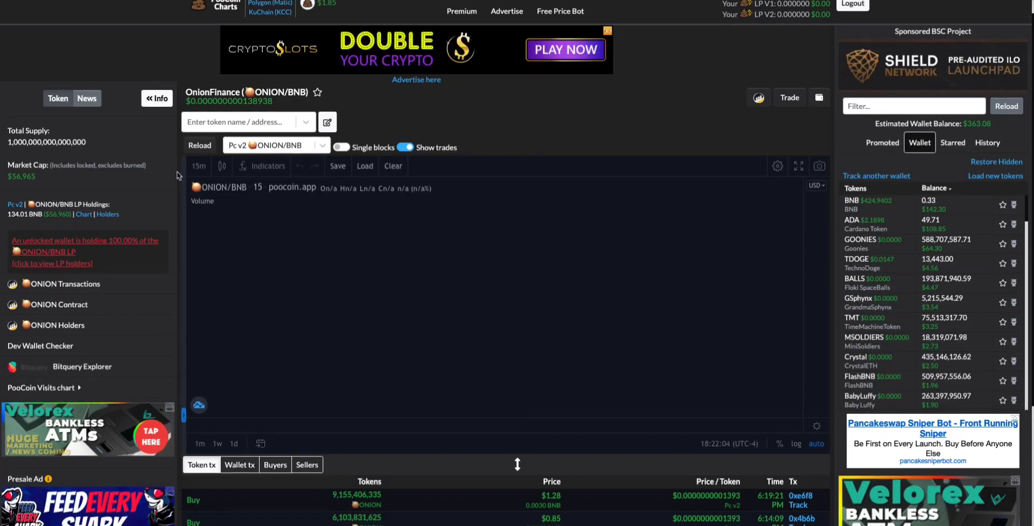
Return to OnionFinance's PooCoin page and recheck the token name, LP holdings and the notice about its LP holders
{"action": "scroll", "coordinate": [177, 175], "scroll_direction": "up", "scroll_amount": 1}
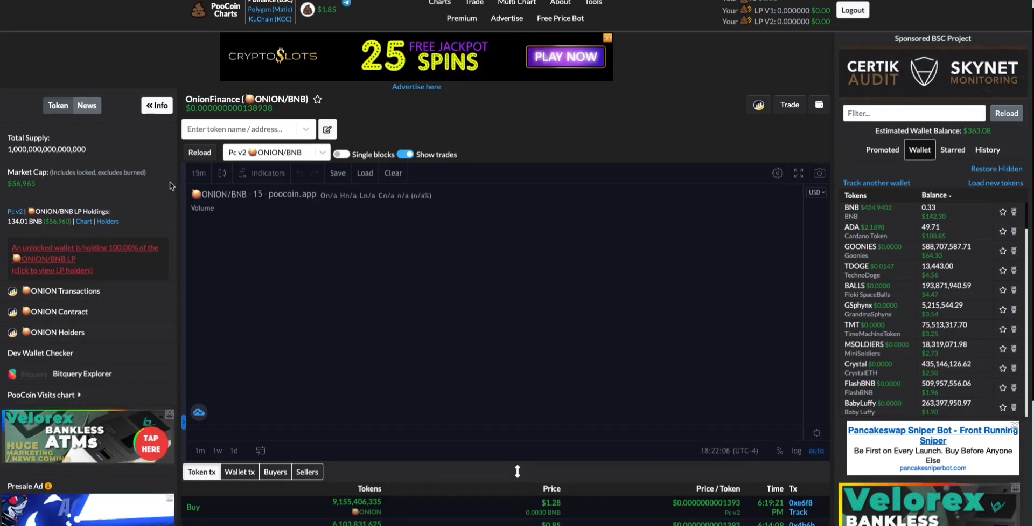
{"action": "scroll", "coordinate": [171, 185], "scroll_direction": "down", "scroll_amount": 1}
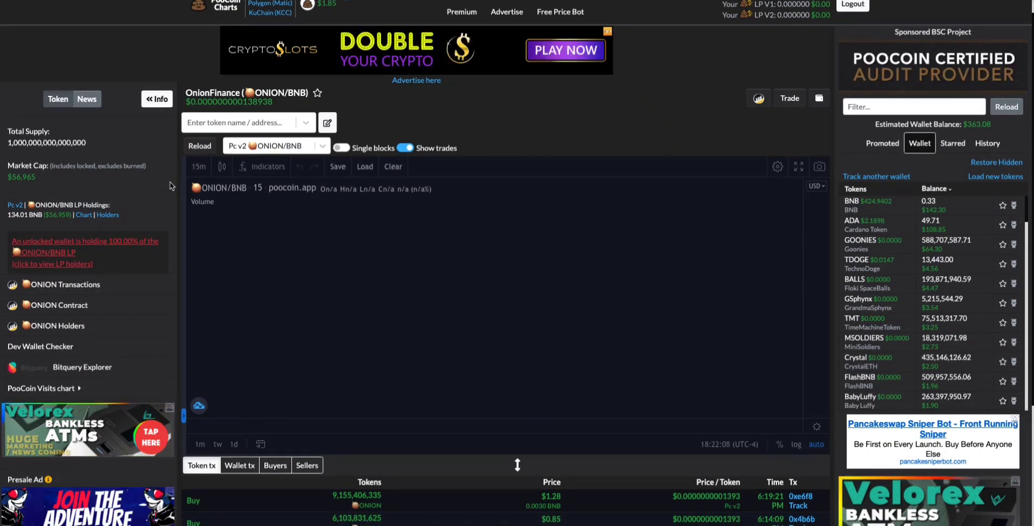
{"action": "scroll", "coordinate": [170, 186], "scroll_direction": "down", "scroll_amount": 1}
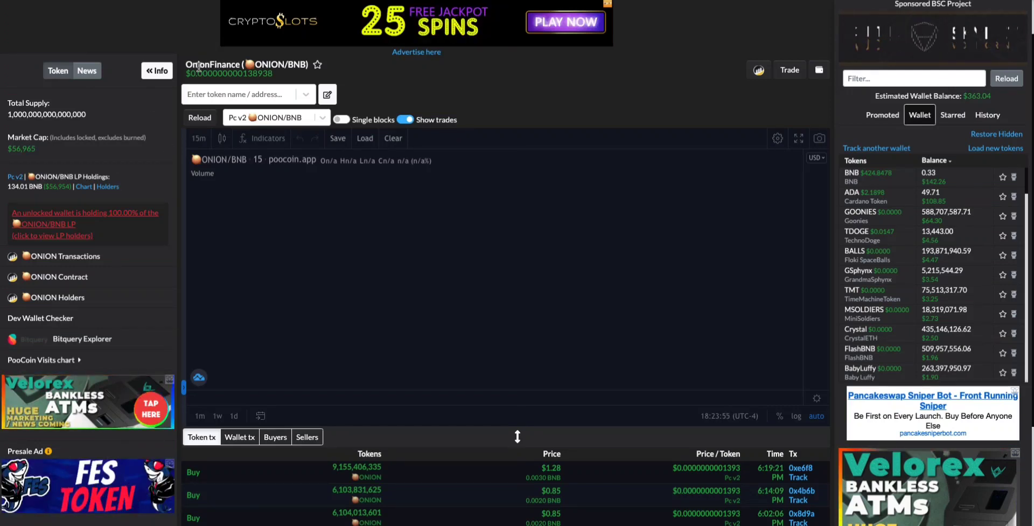
{"action": "left_click_drag", "start_coordinate": [199, 66], "coordinate": [187, 64]}
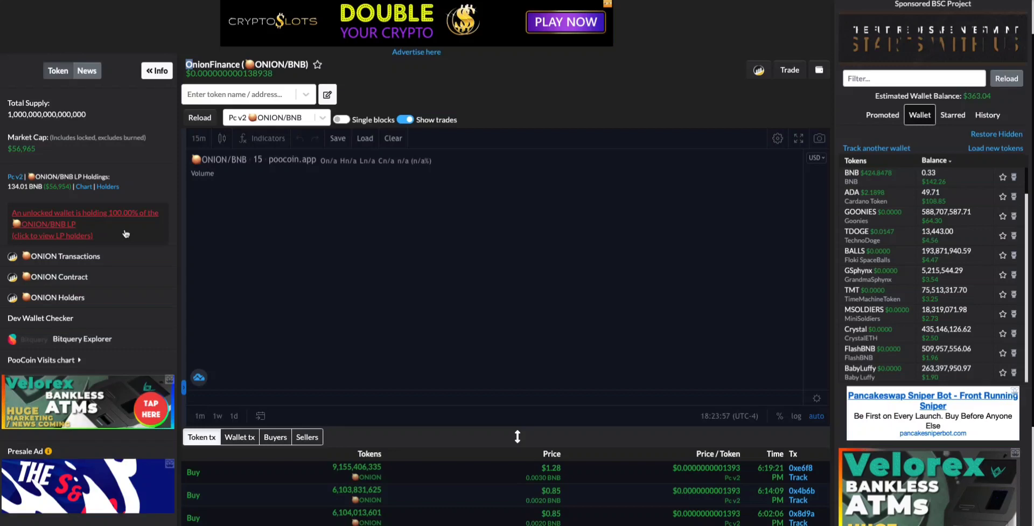
{"action": "scroll", "coordinate": [379, 460], "scroll_direction": "down", "scroll_amount": 1}
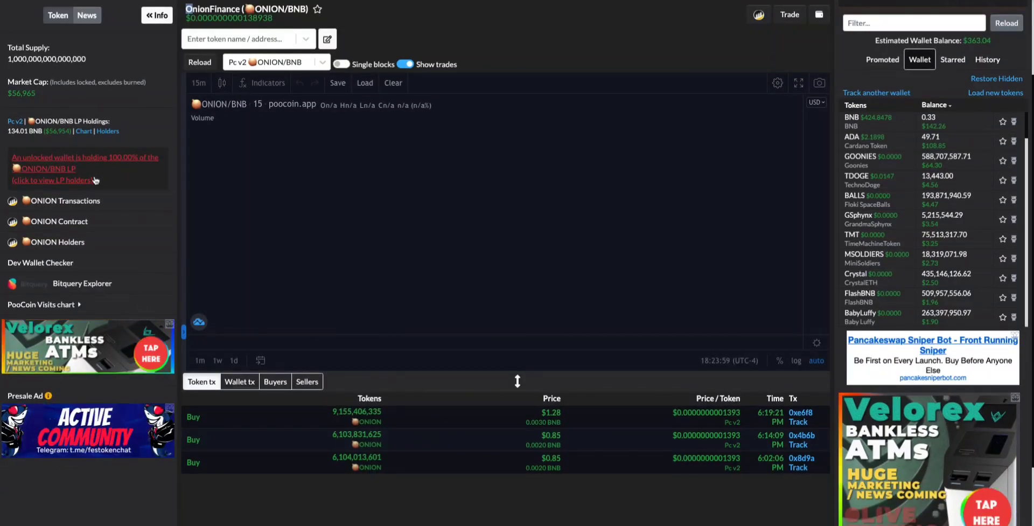
{"action": "left_click", "coordinate": [61, 132]}
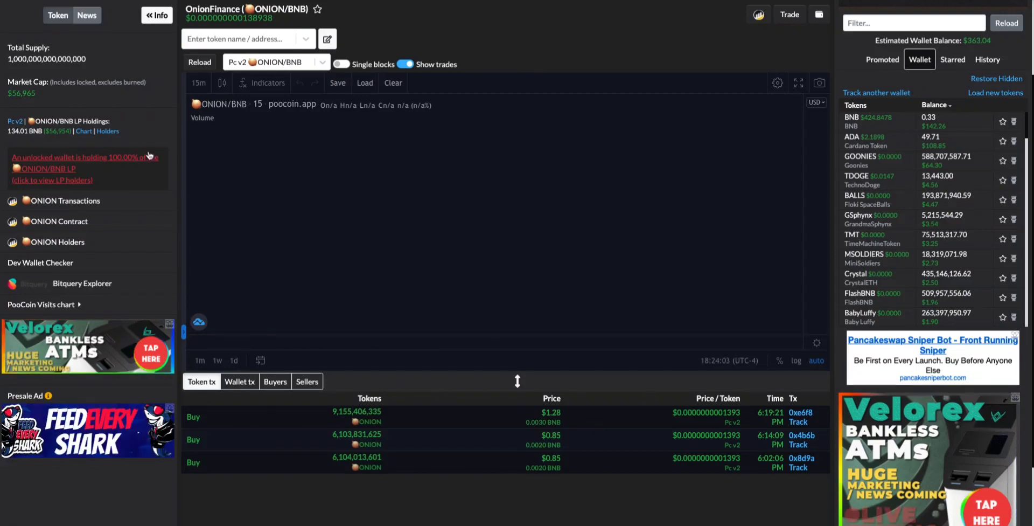
{"action": "left_click_drag", "start_coordinate": [70, 144], "coordinate": [29, 143]}
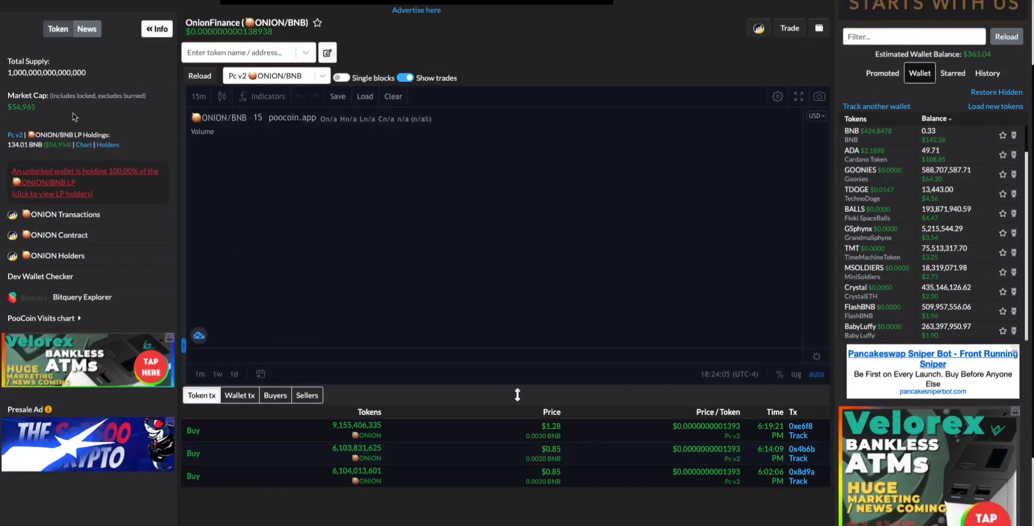
{"action": "scroll", "coordinate": [80, 187], "scroll_direction": "up", "scroll_amount": 3}
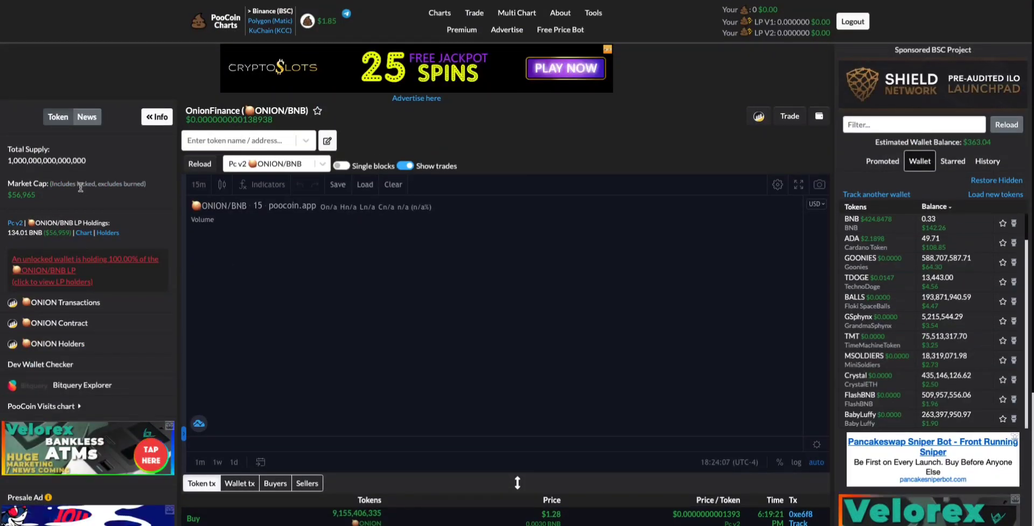